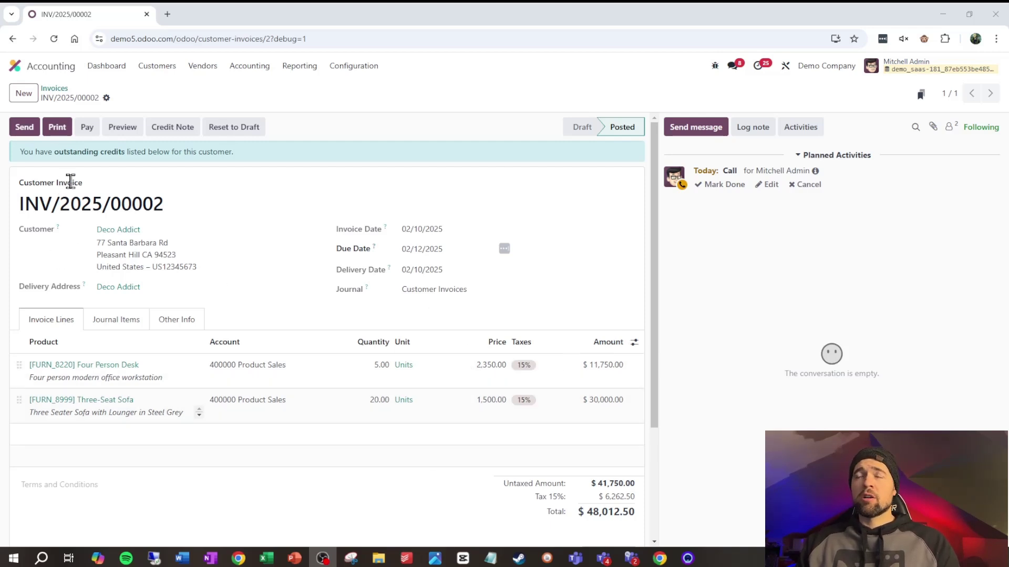
# Show invoice INV/2025/00002's Journal Items with their debit and credit lines
pyautogui.click(125, 320)
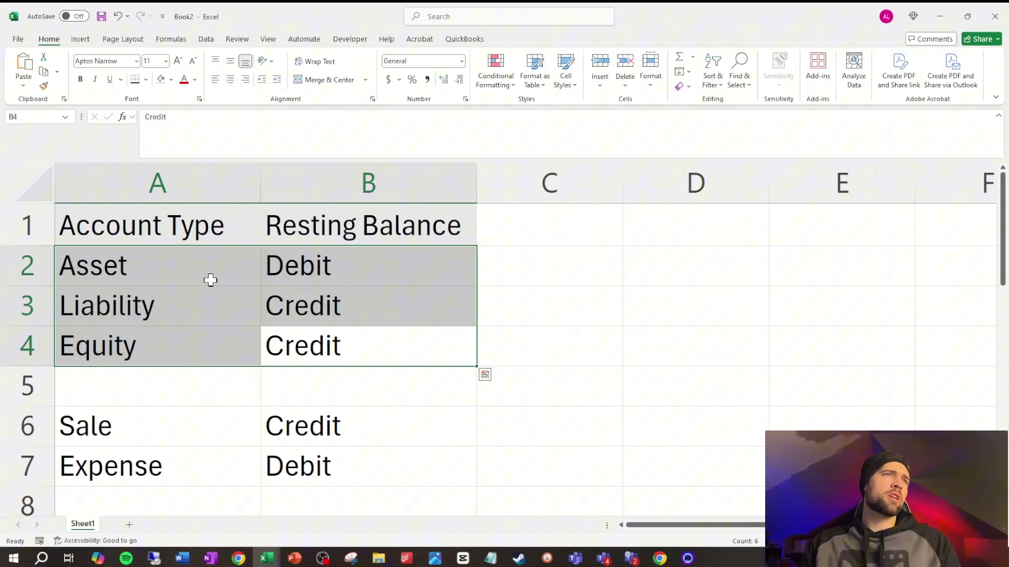
pyautogui.click(210, 280)
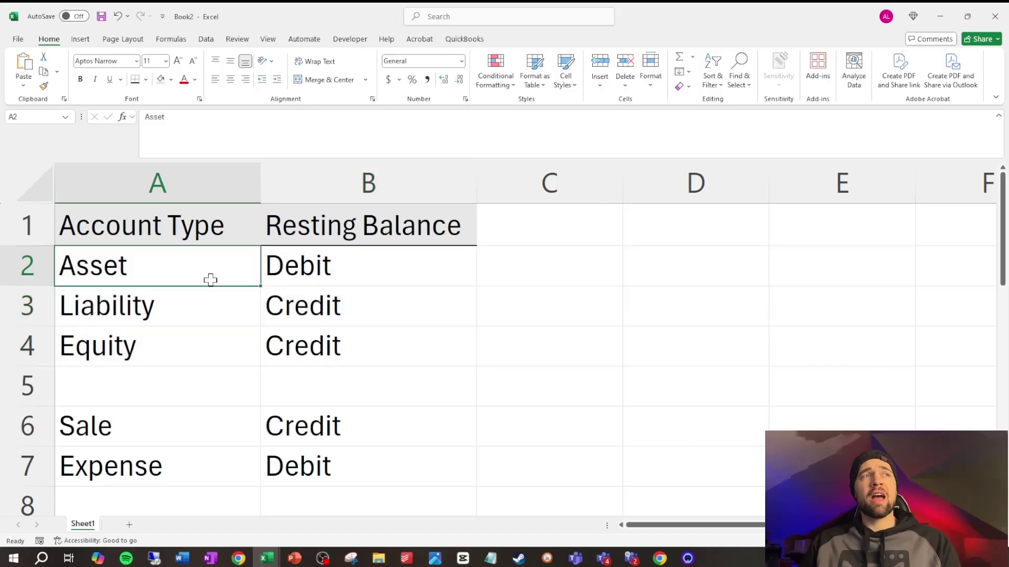
pyautogui.press('Down')
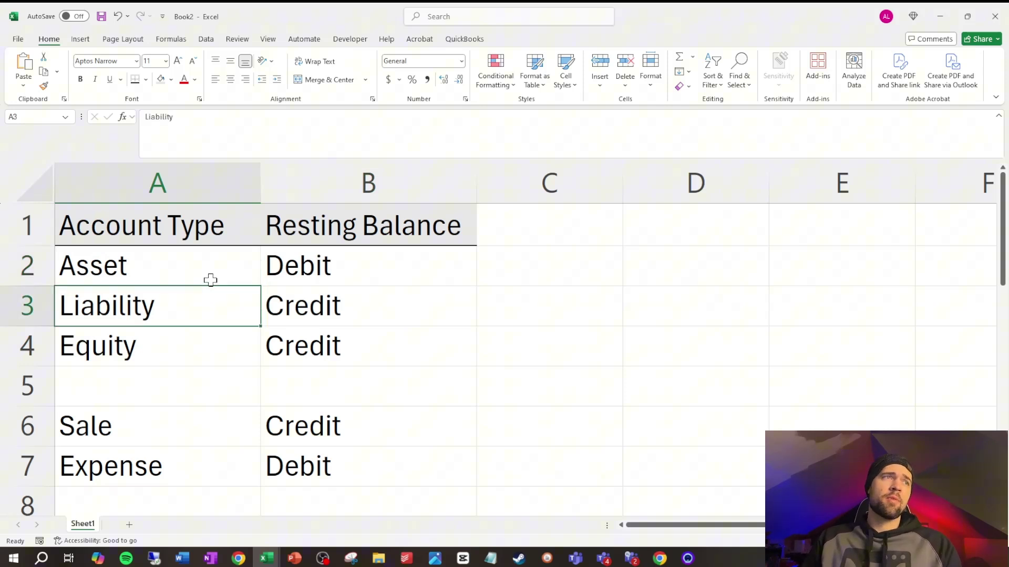
pyautogui.press('Down')
pyautogui.press('Down')
pyautogui.press('Down')
pyautogui.press('Down')
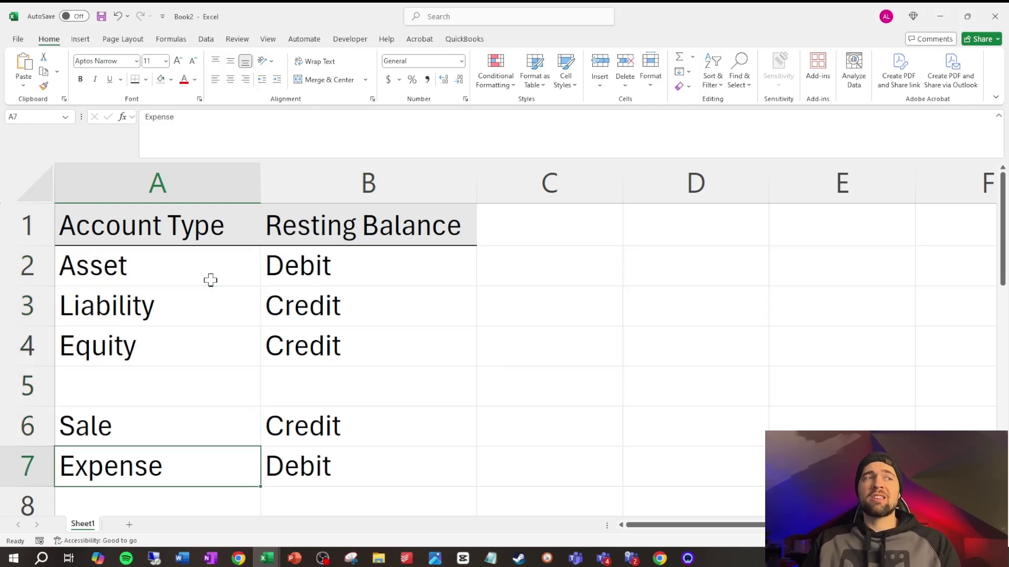
pyautogui.click(172, 276)
pyautogui.press('F8')
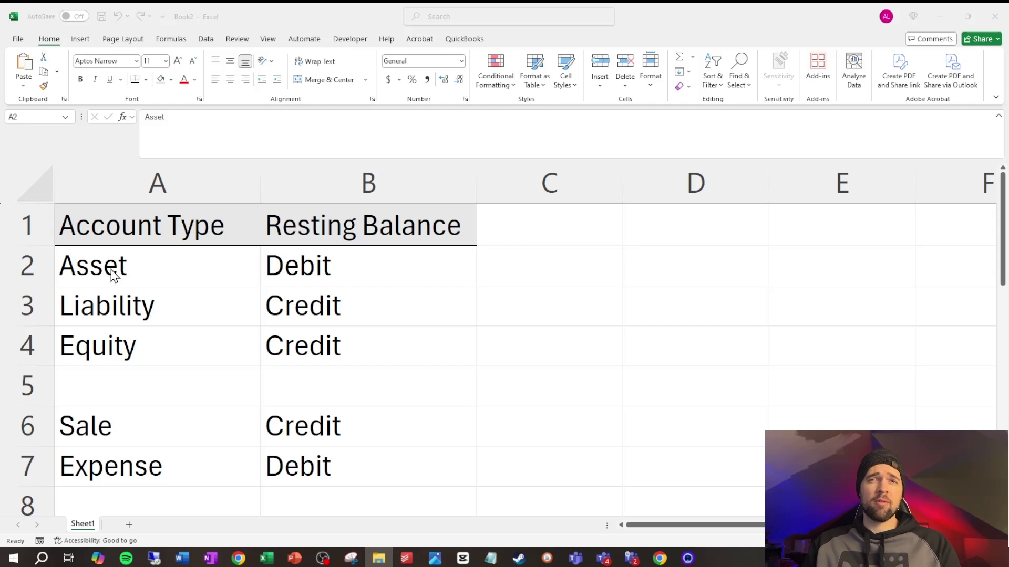
# Point out the Asset debit balance and the Liability account type in the Excel table
pyautogui.click(347, 276)
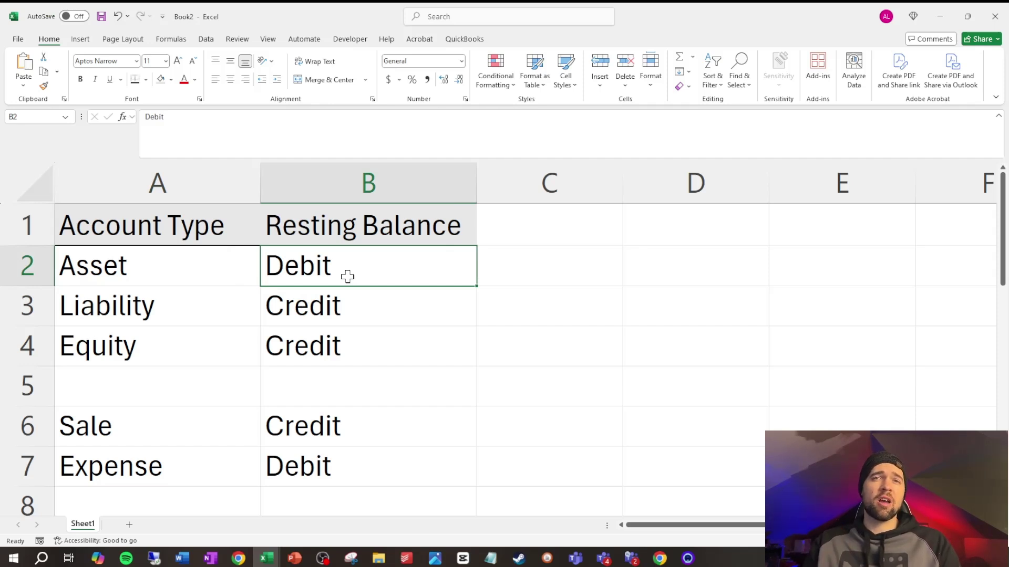
pyautogui.click(221, 315)
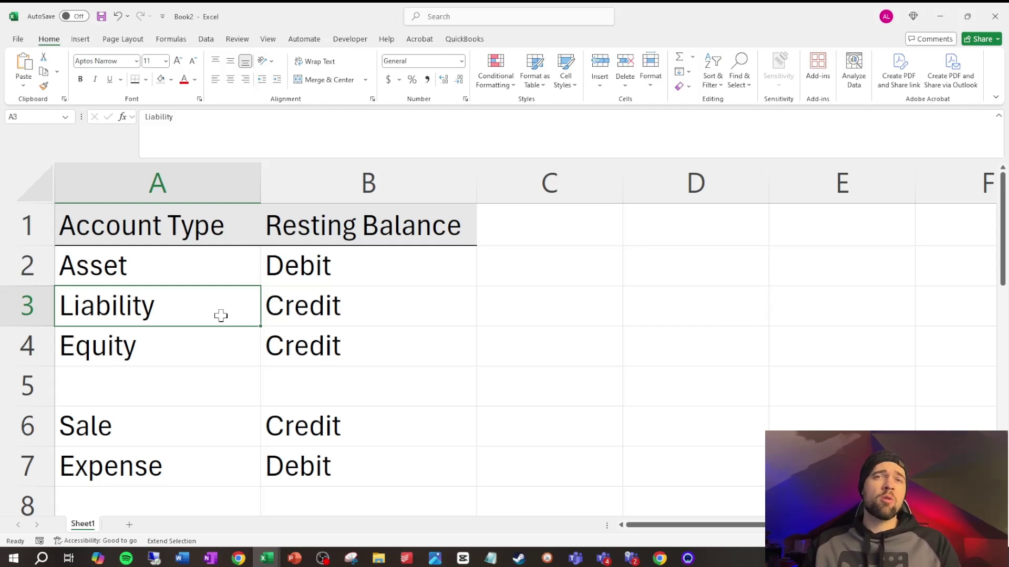
pyautogui.hotkey('alt', 'Tab')
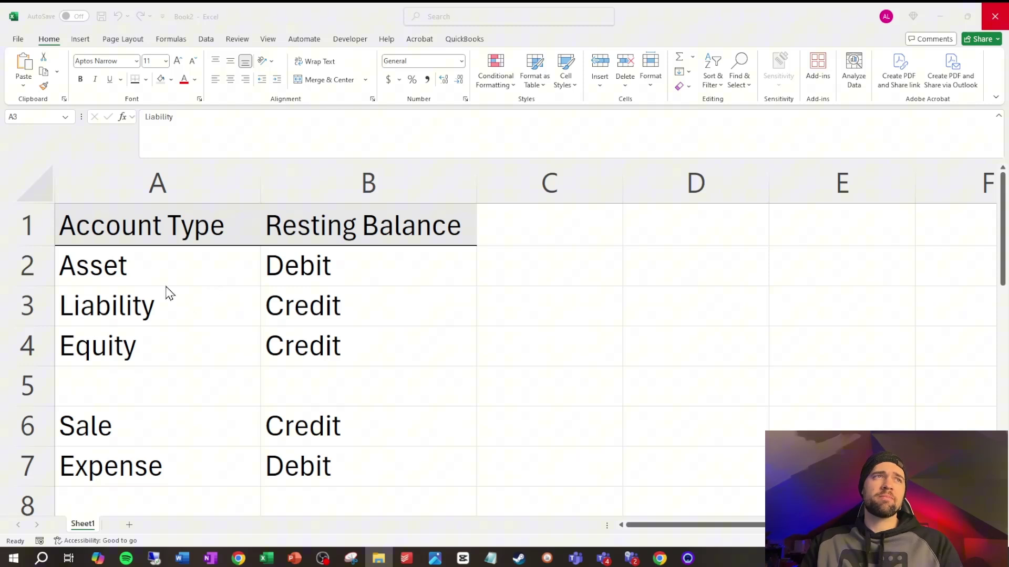
# Go over the Asset, Liability and Equity rows, then bring up Odoo's Balance Sheet
pyautogui.click(181, 259)
pyautogui.click(182, 259)
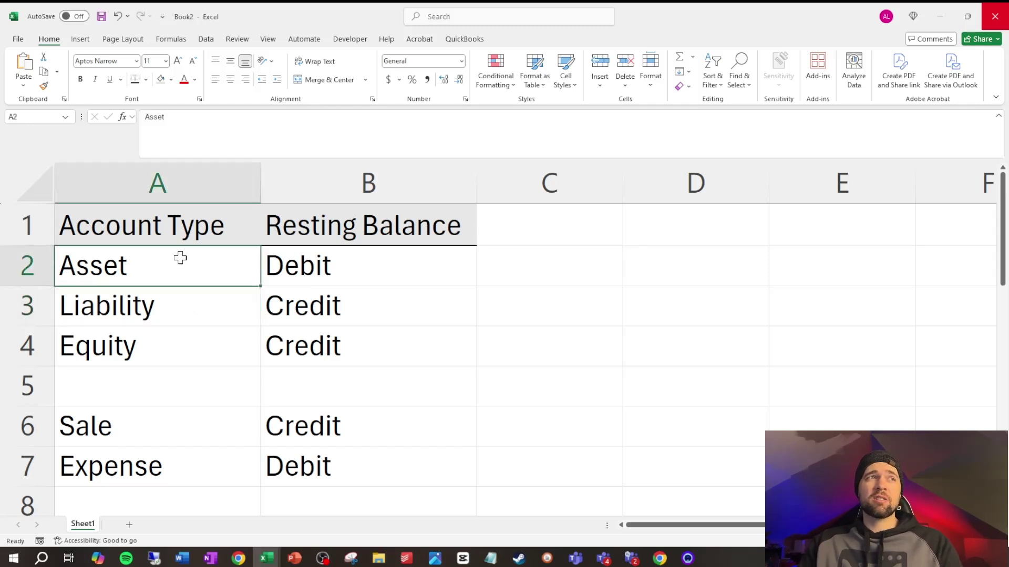
pyautogui.click(147, 312)
pyautogui.click(138, 359)
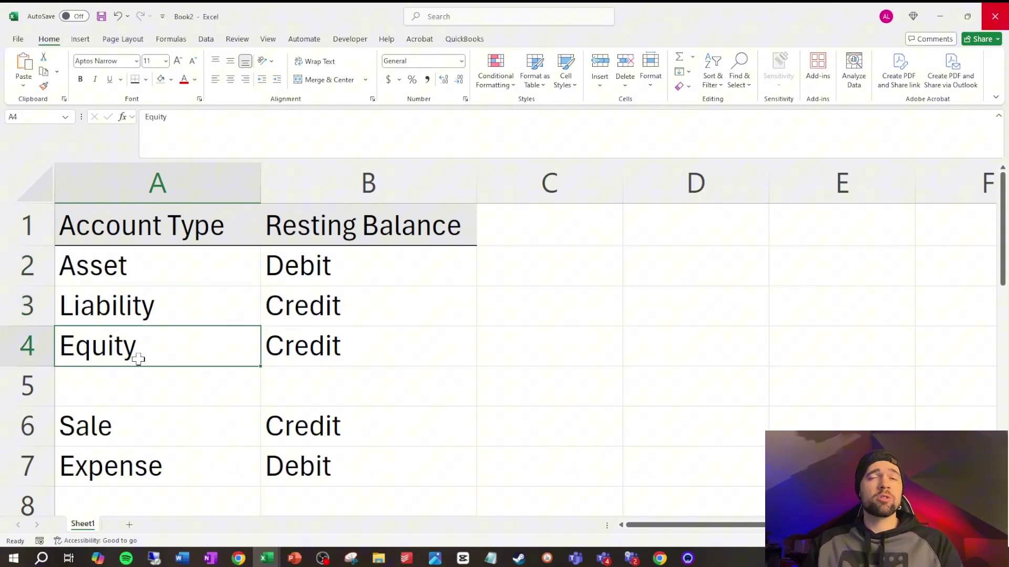
pyautogui.hotkey('alt', 'Tab')
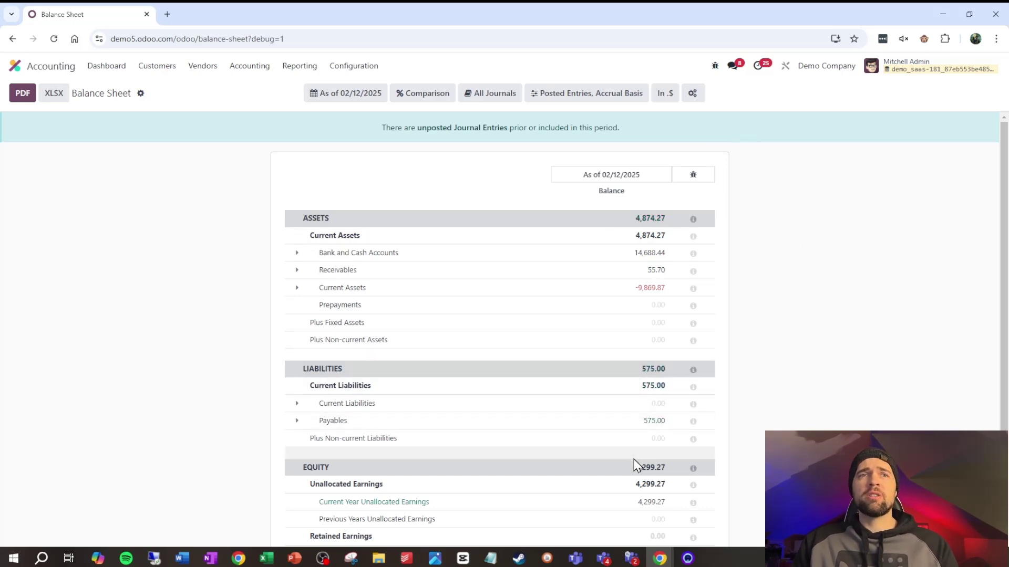
# Scroll through the Balance Sheet's Assets, Liabilities and Equity, then return to the Excel table
pyautogui.scroll(-3, 635, 470)
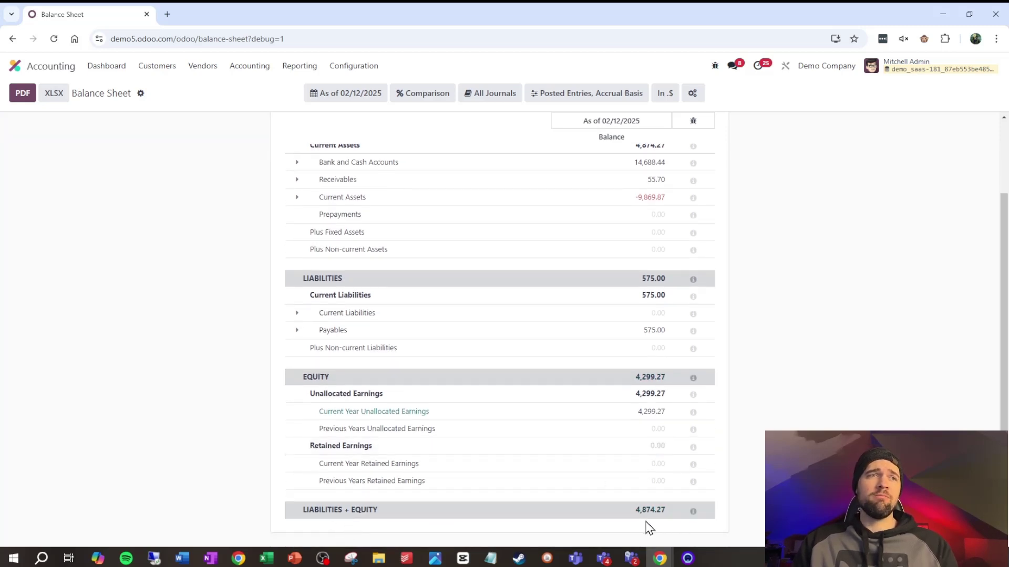
pyautogui.scroll(1, 647, 528)
pyautogui.scroll(-1, 650, 528)
pyautogui.scroll(3, 646, 525)
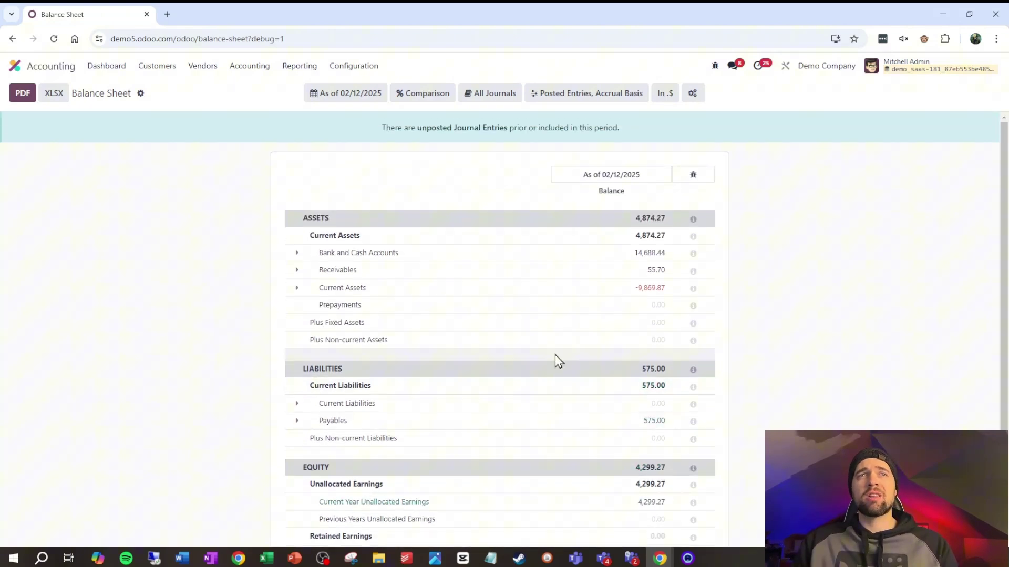
pyautogui.hotkey('alt', 'Tab')
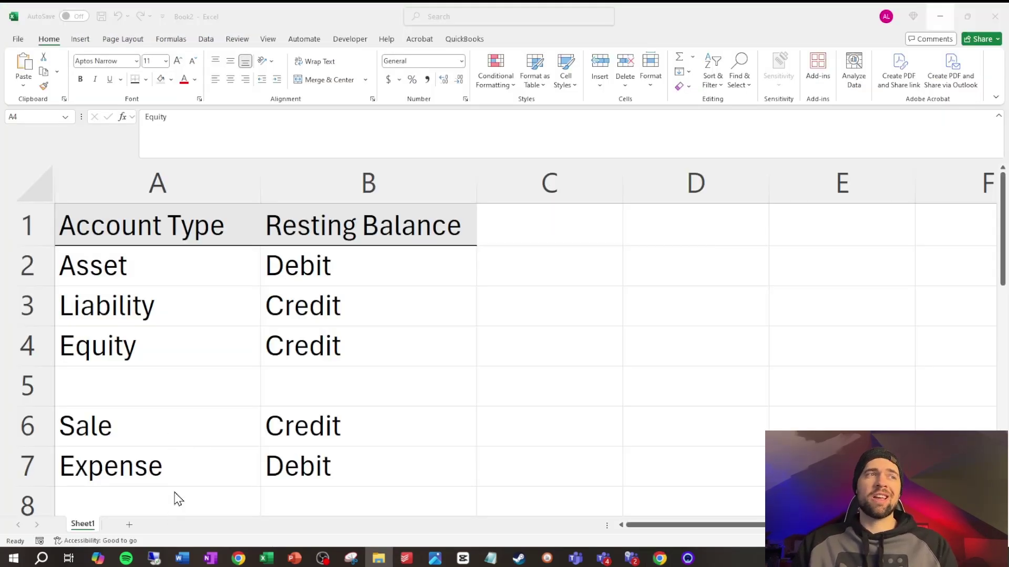
pyautogui.click(339, 420)
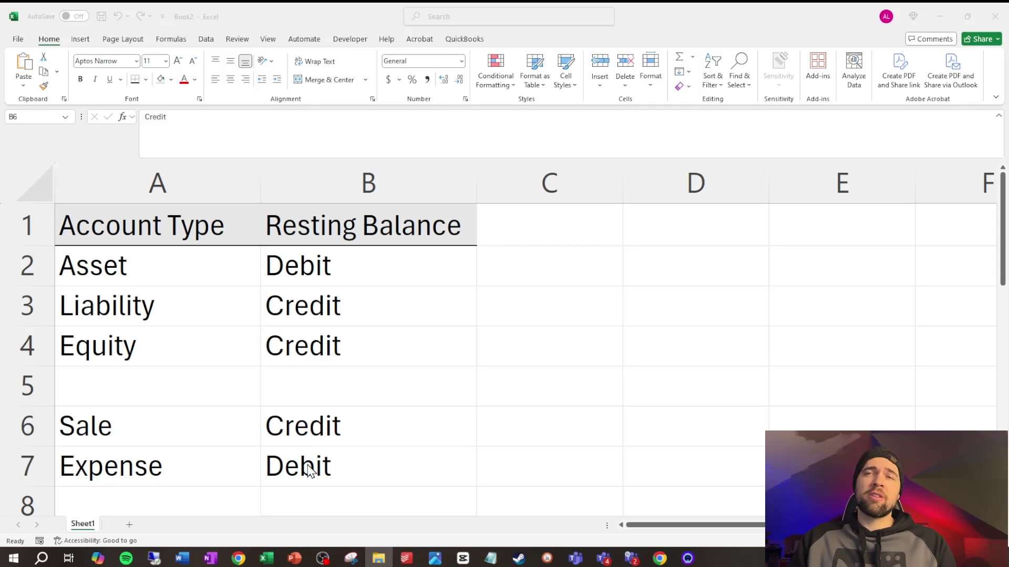
# Show invoice INV/2025/00002's product lines booked to 400000 Product Sales, totalling $48,012.50
pyautogui.hotkey('alt', 'Tab')
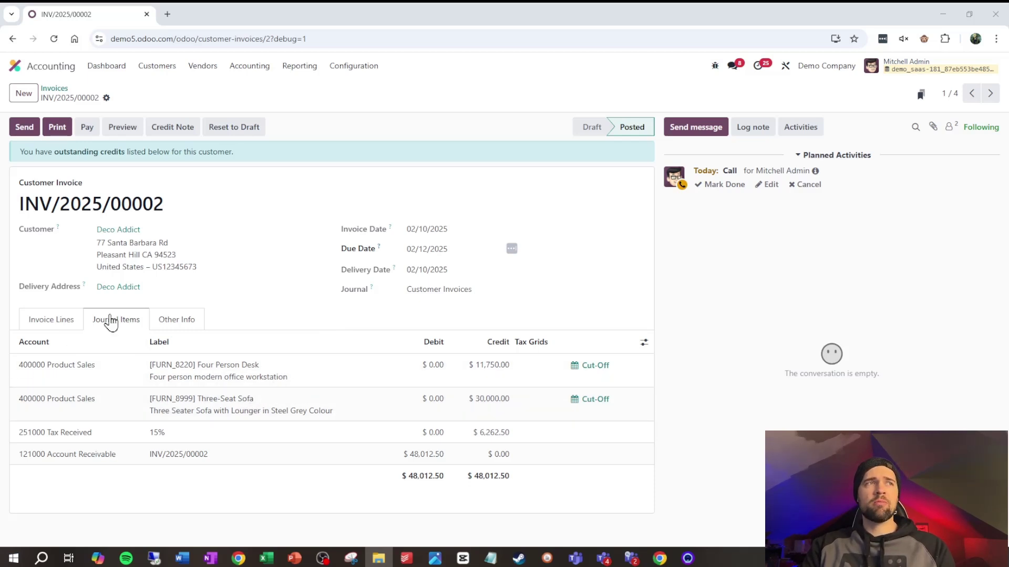
pyautogui.click(80, 326)
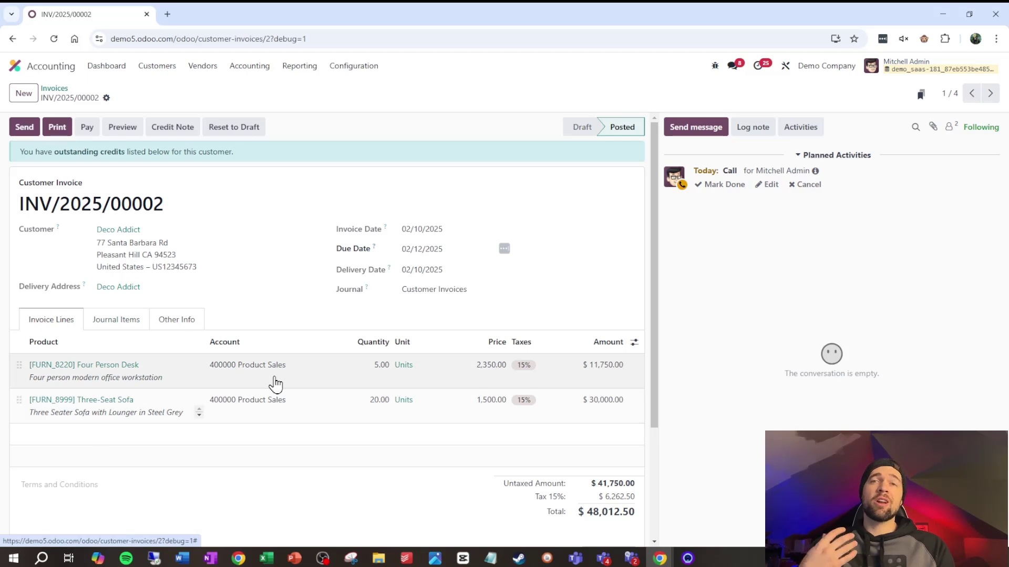
# Display the invoice's journal items: Product Sales and Tax Received credits, $48,012.50 Receivable debit
pyautogui.click(134, 322)
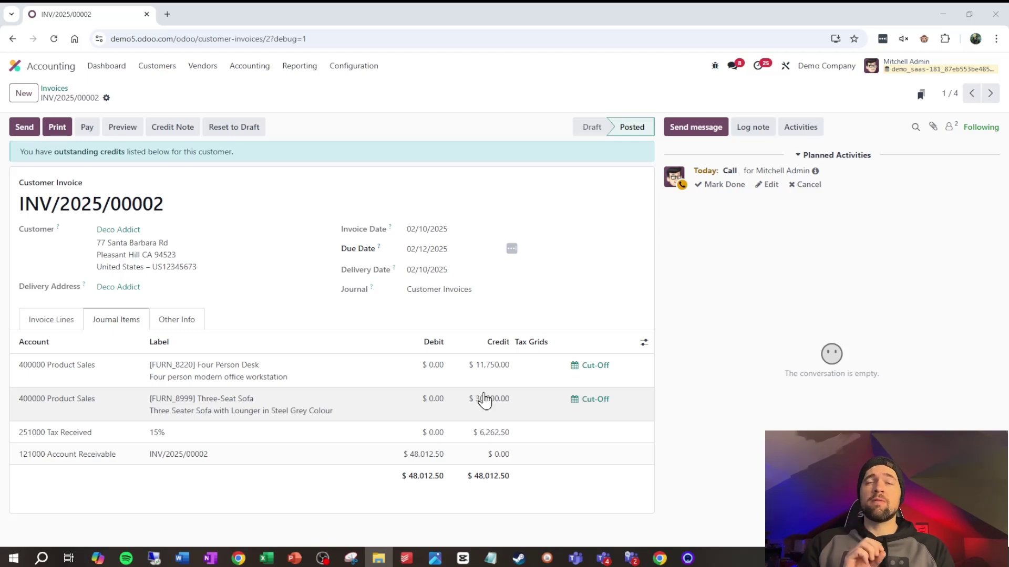
# Open vendor bill BILL/2025/02/0002 from Vendors > Bills and view its journal items
pyautogui.click(203, 67)
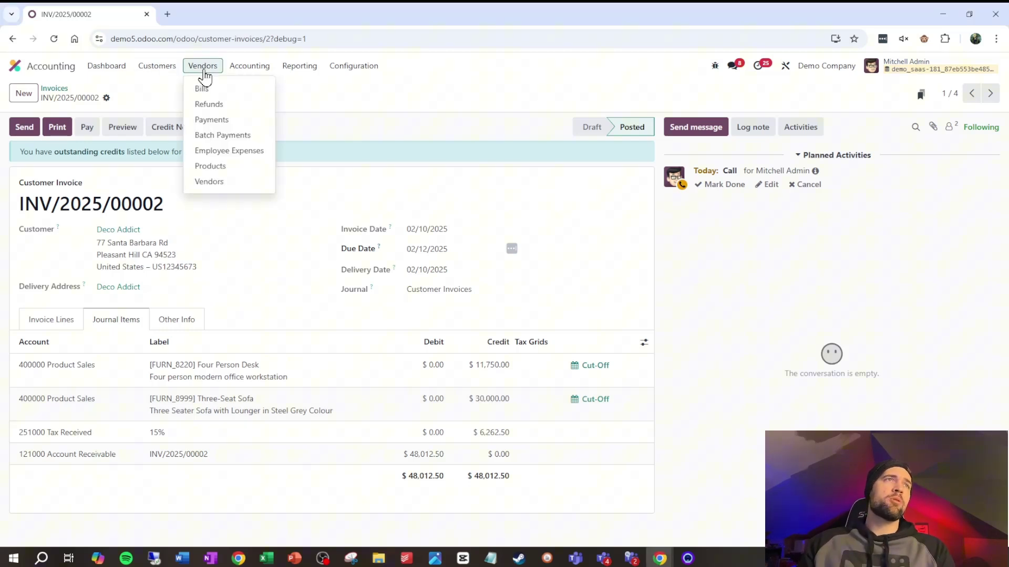
pyautogui.click(202, 89)
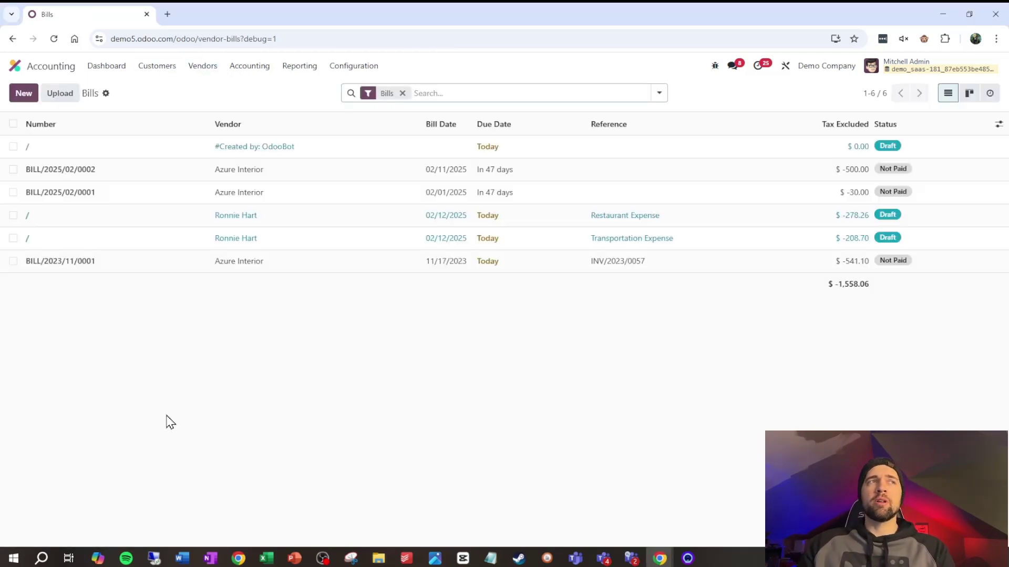
pyautogui.click(154, 179)
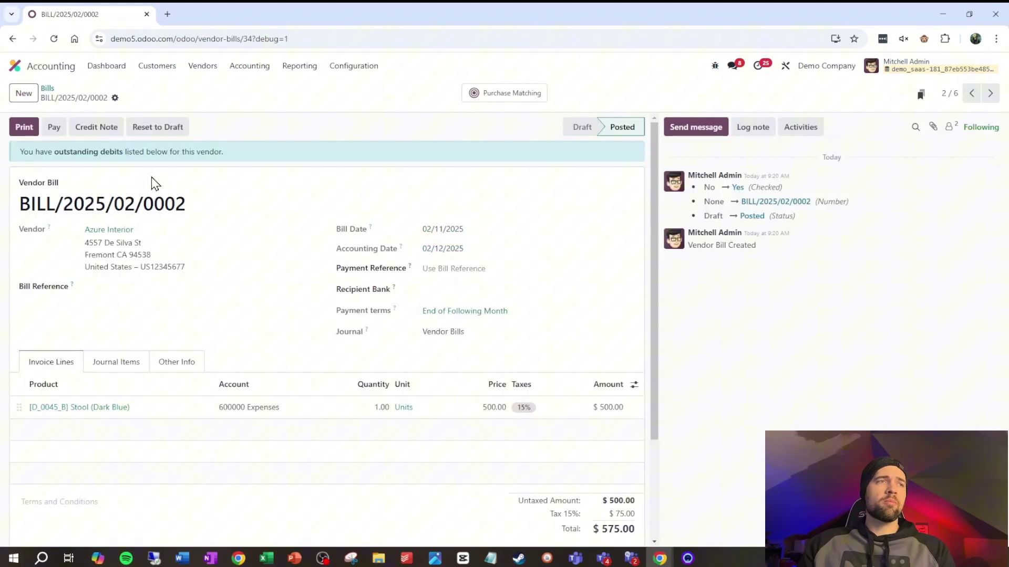
pyautogui.click(133, 369)
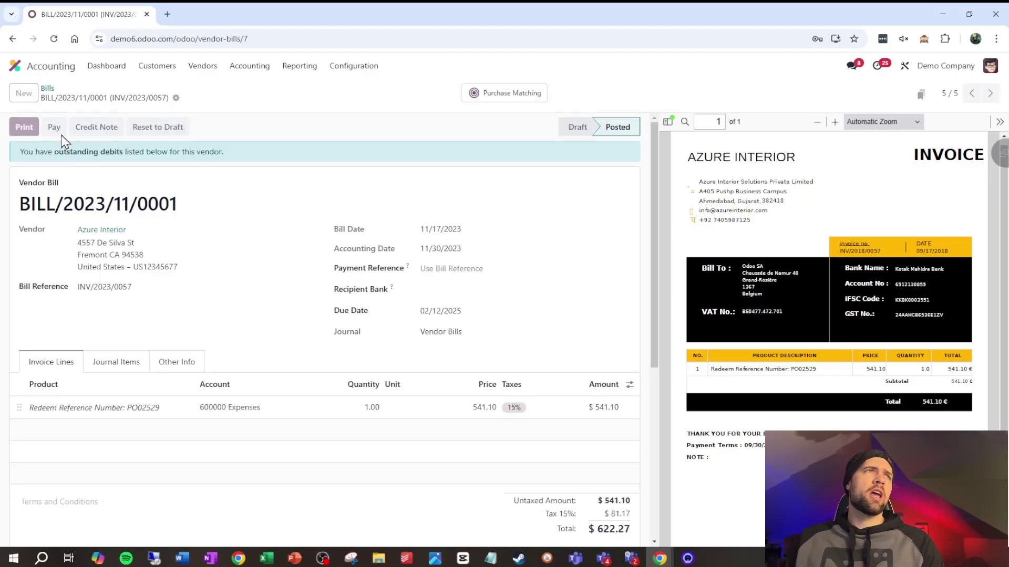
# Register a $622.27 bank payment for bill BILL/2023/11/0001
pyautogui.click(57, 131)
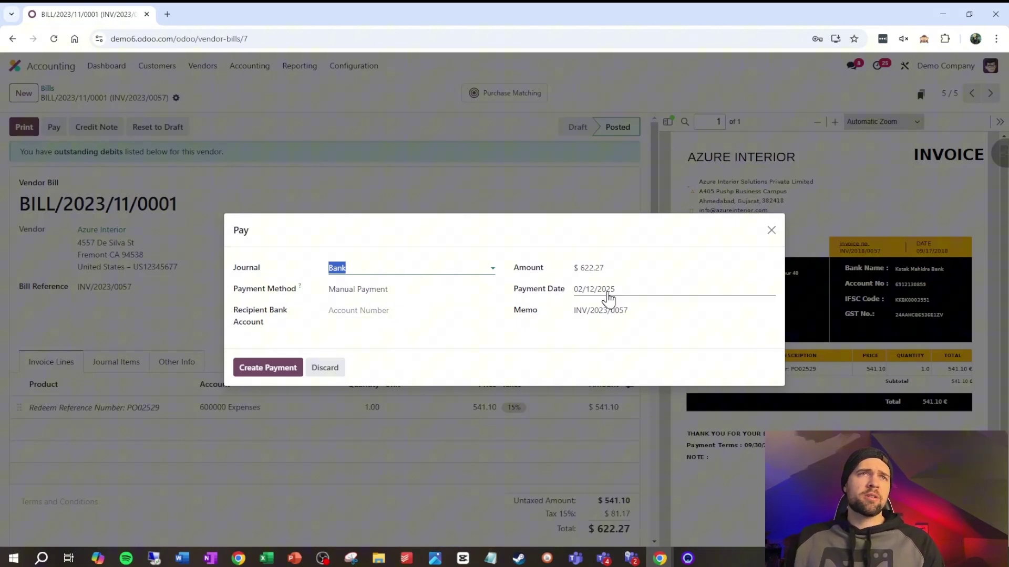
pyautogui.click(289, 371)
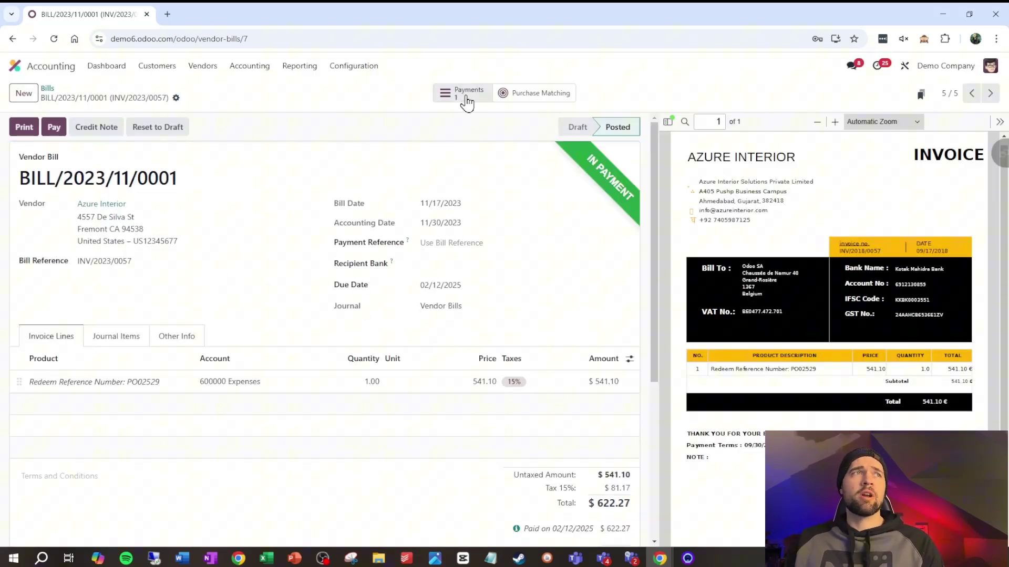
# Open payment PBNK1/2025/00001 and its journal entry debiting Account Payable $622.27
pyautogui.click(466, 94)
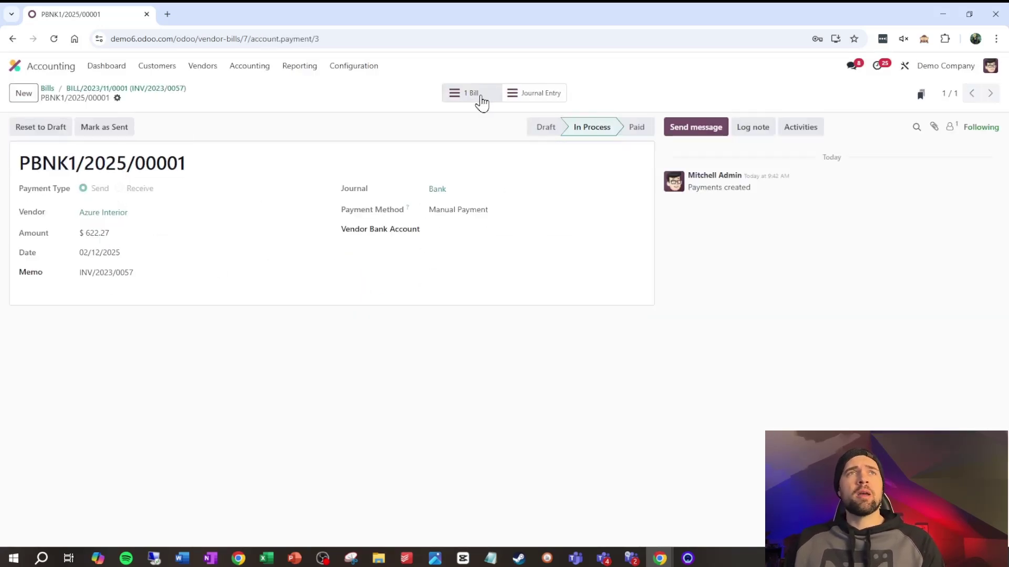
pyautogui.click(528, 93)
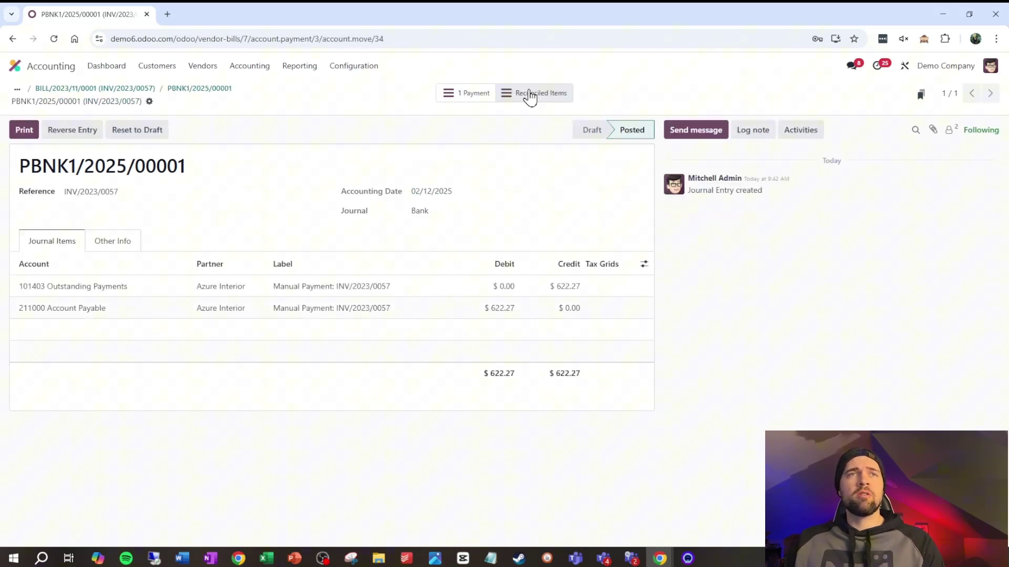